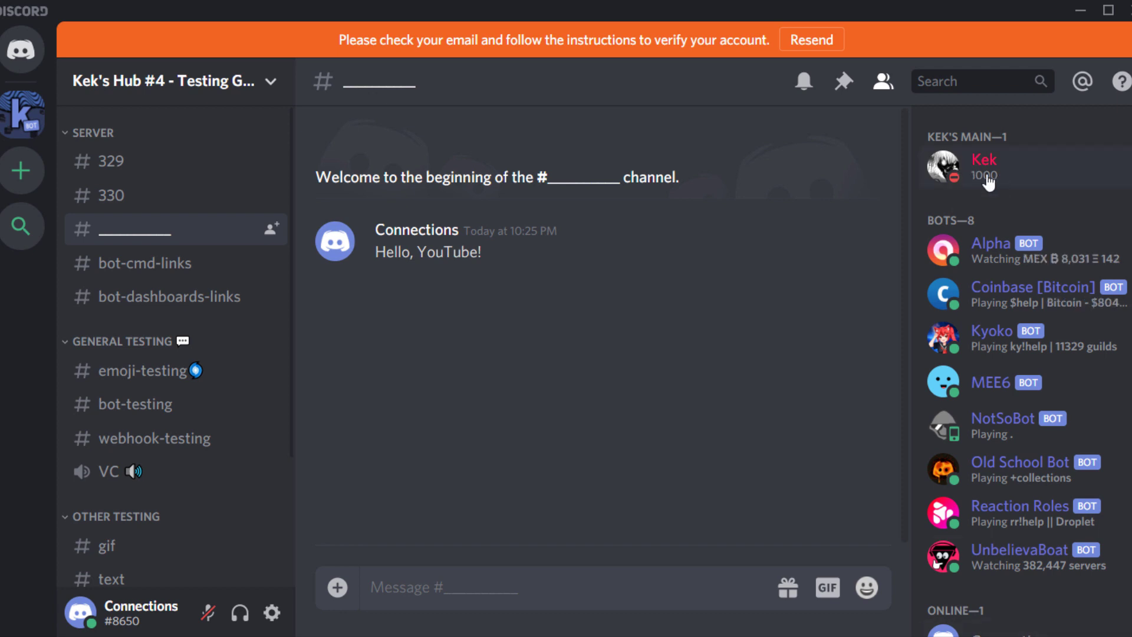
View and close the message author's profile, then open User Settings on the Connections page
left_click(335, 241)
left_click(406, 263)
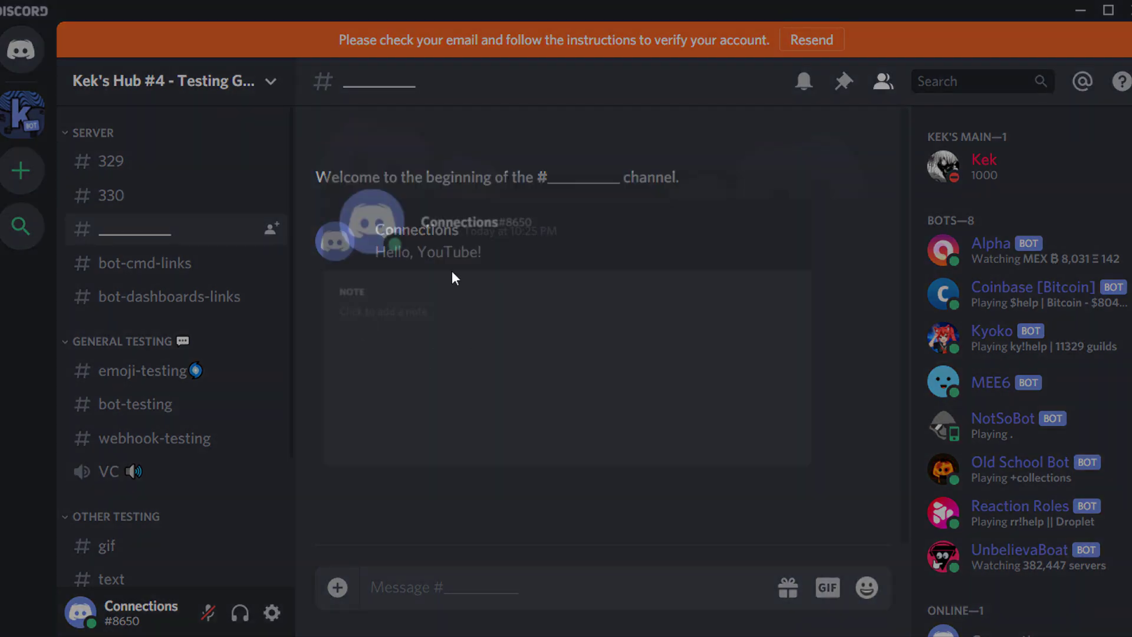
left_click(944, 350)
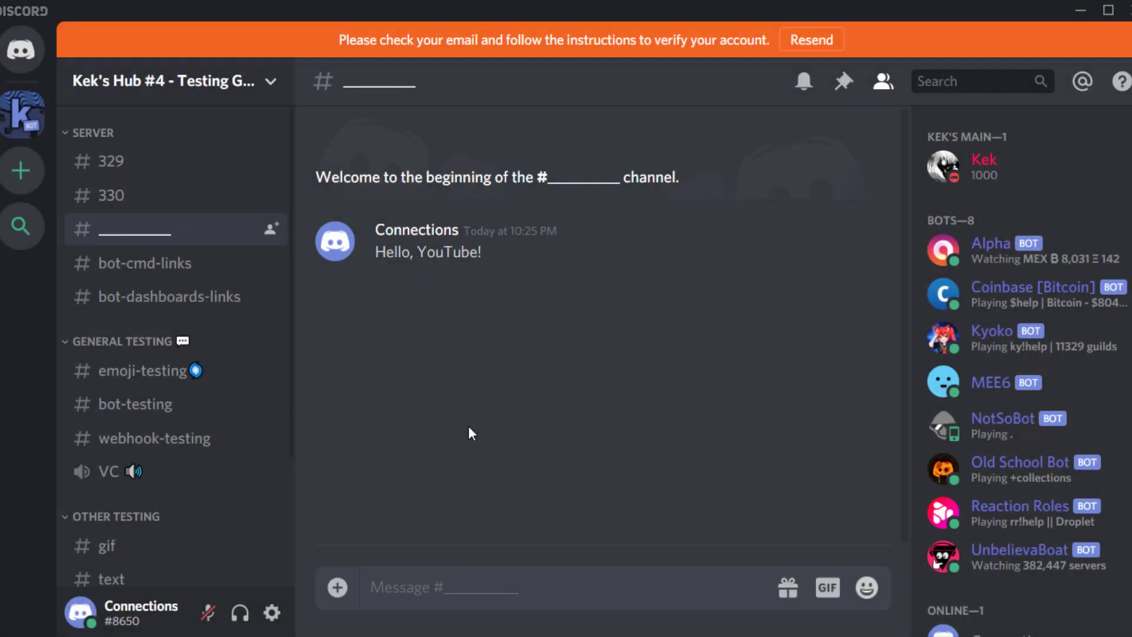
left_click(272, 612)
left_click(155, 222)
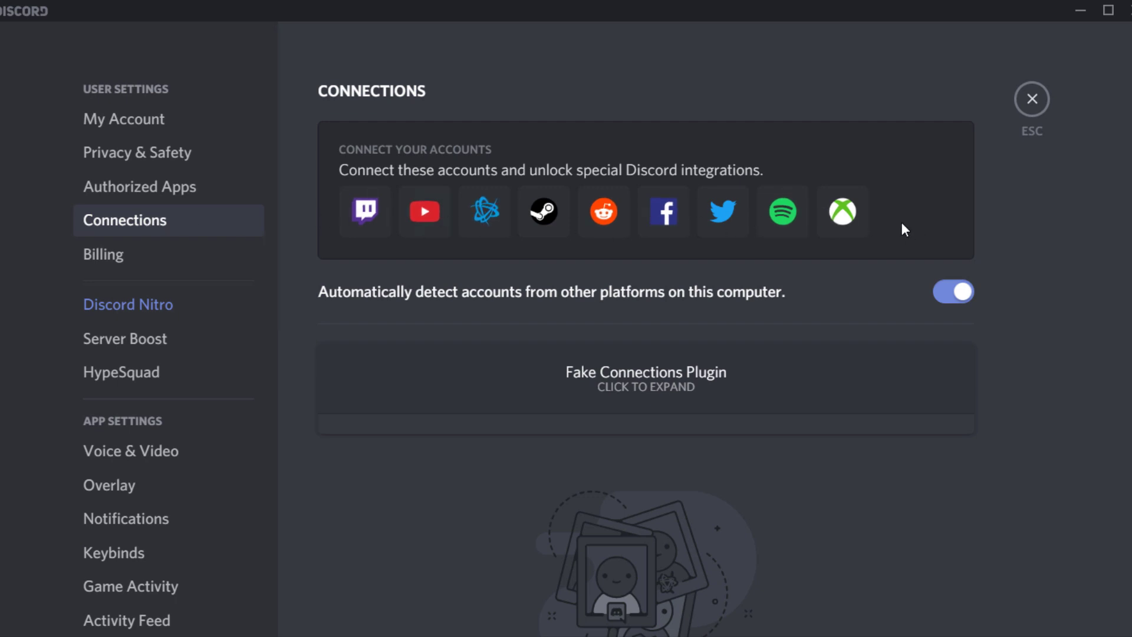
Leave settings and view a member's full profile with its League of Legends and Skype connections
left_click(1044, 105)
left_click(1056, 175)
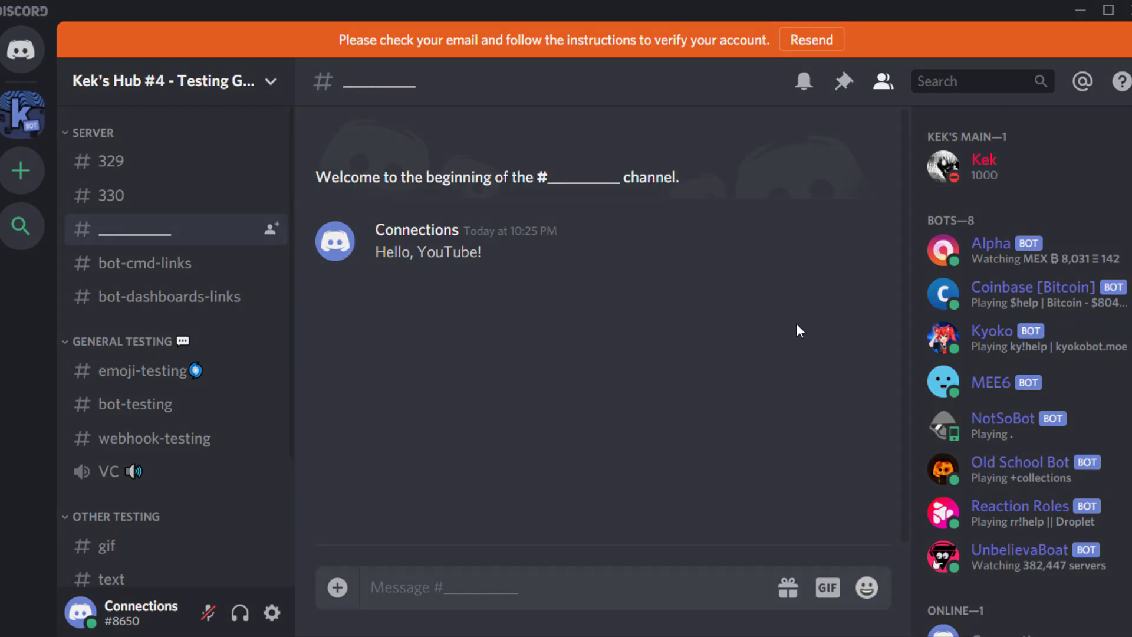
left_click(779, 204)
scroll(691, 407, "down", 5)
scroll(606, 469, "up", 3)
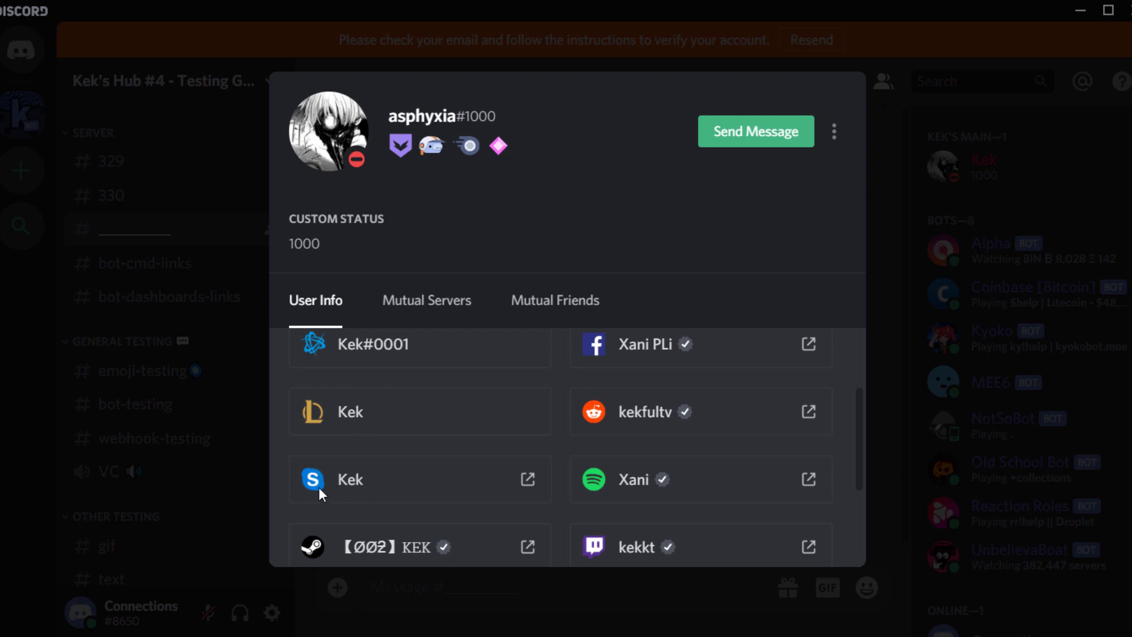
left_click(404, 386)
left_click(259, 625)
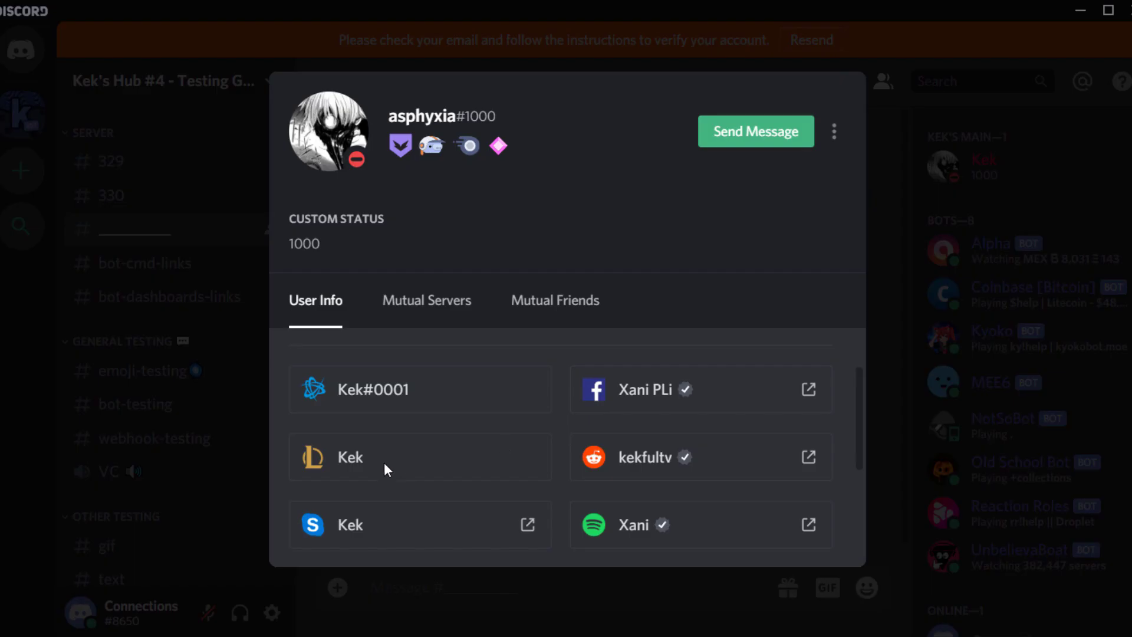
Scroll the channel sidebar and open #330 with the 'Get LoL & Skype connections back' message
scroll(371, 443, "down", 1)
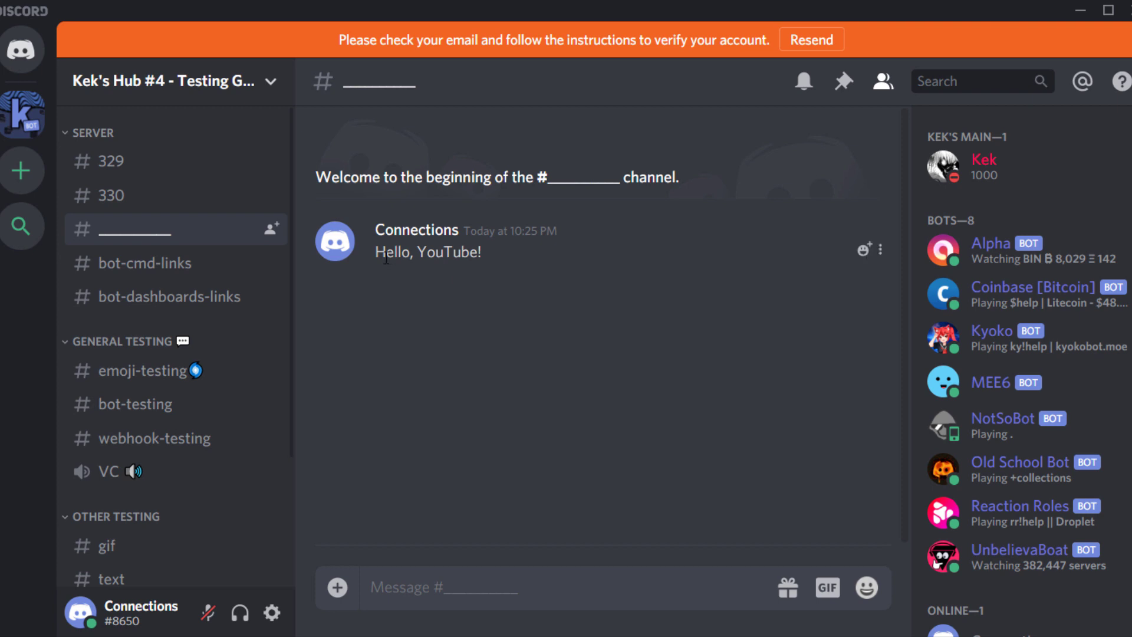
left_click(144, 202)
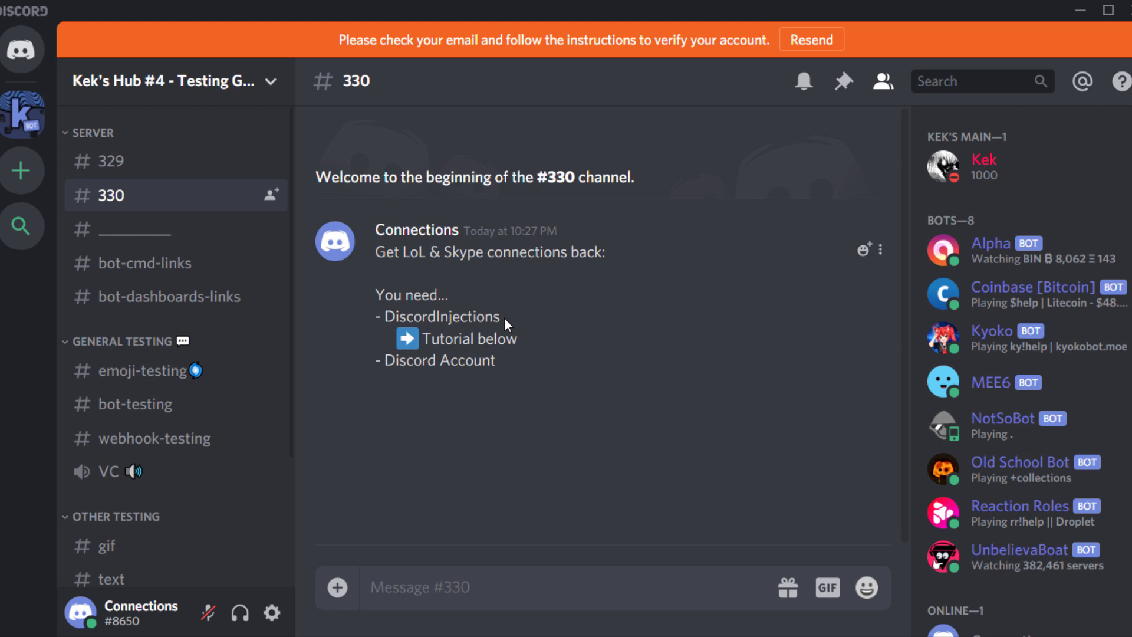
View and close the author's profile card, then highlight and deselect the requirements text
left_click(416, 233)
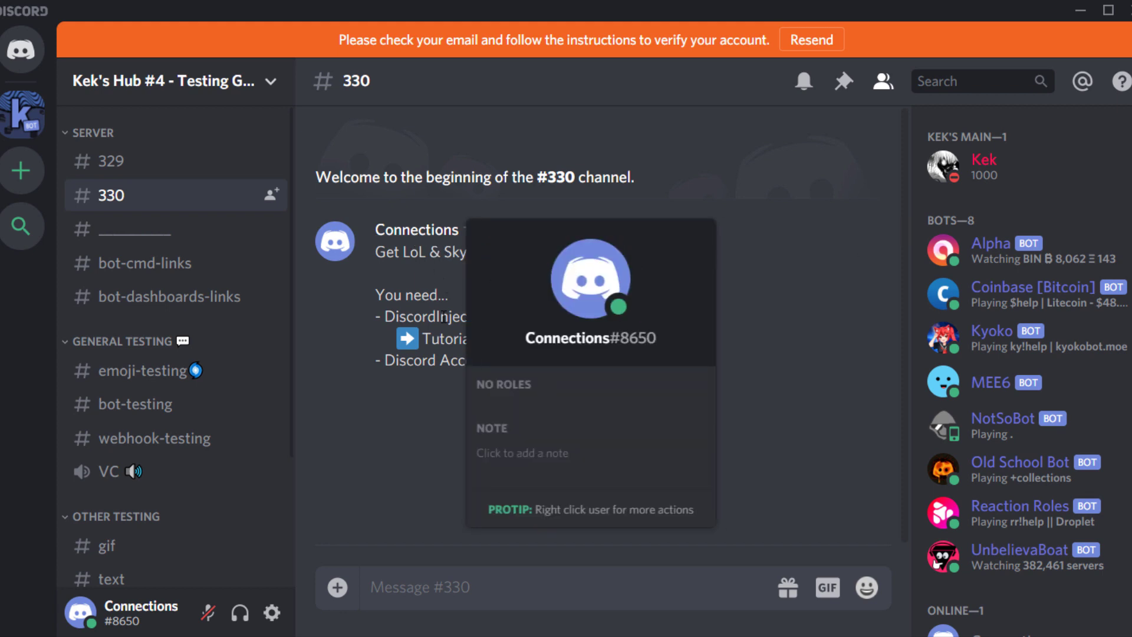
left_click(407, 315)
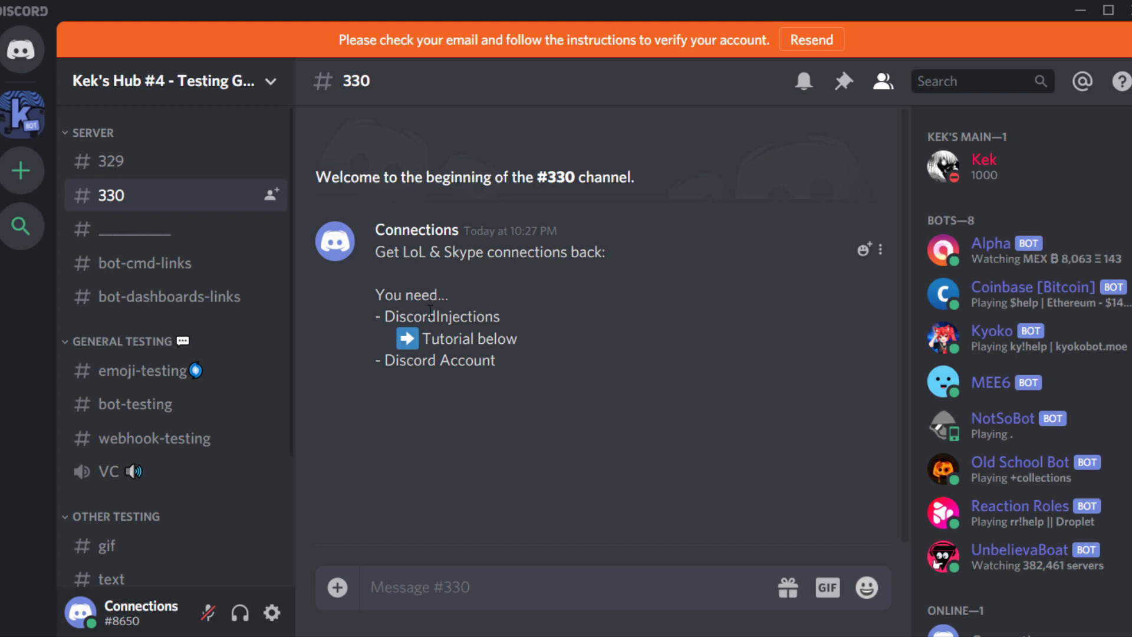
left_click_drag(386, 295, 410, 317)
left_click(508, 340)
Check fakeconnections under Customize DI's Plugins & Themes, then go back to Connections settings
left_click(272, 613)
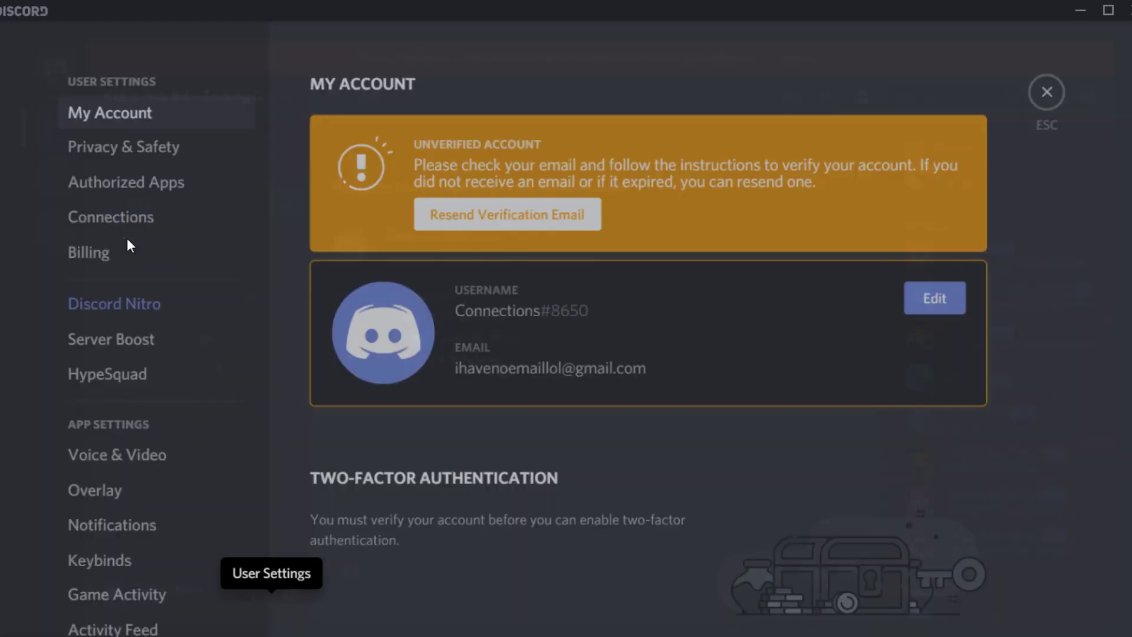
scroll(177, 312, "down", 10)
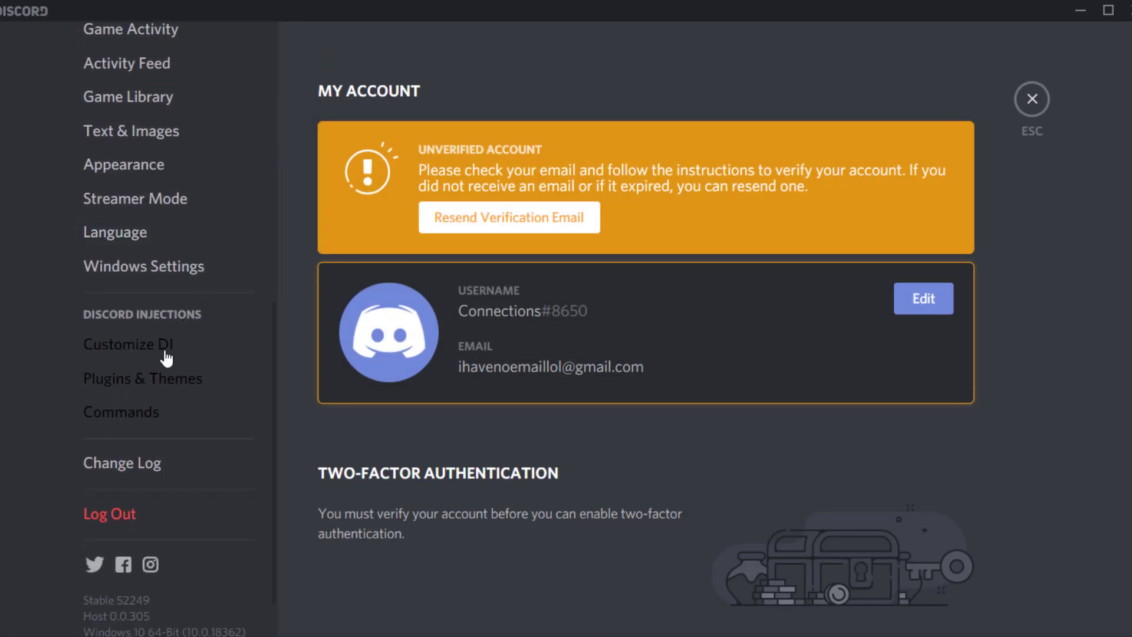
left_click(155, 357)
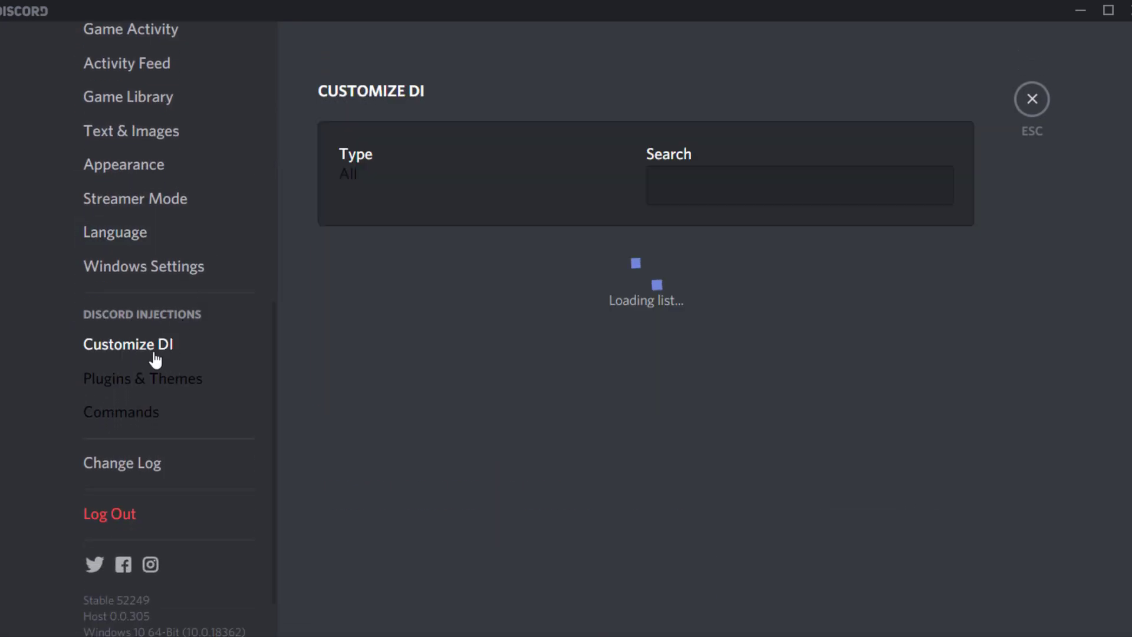
left_click(168, 390)
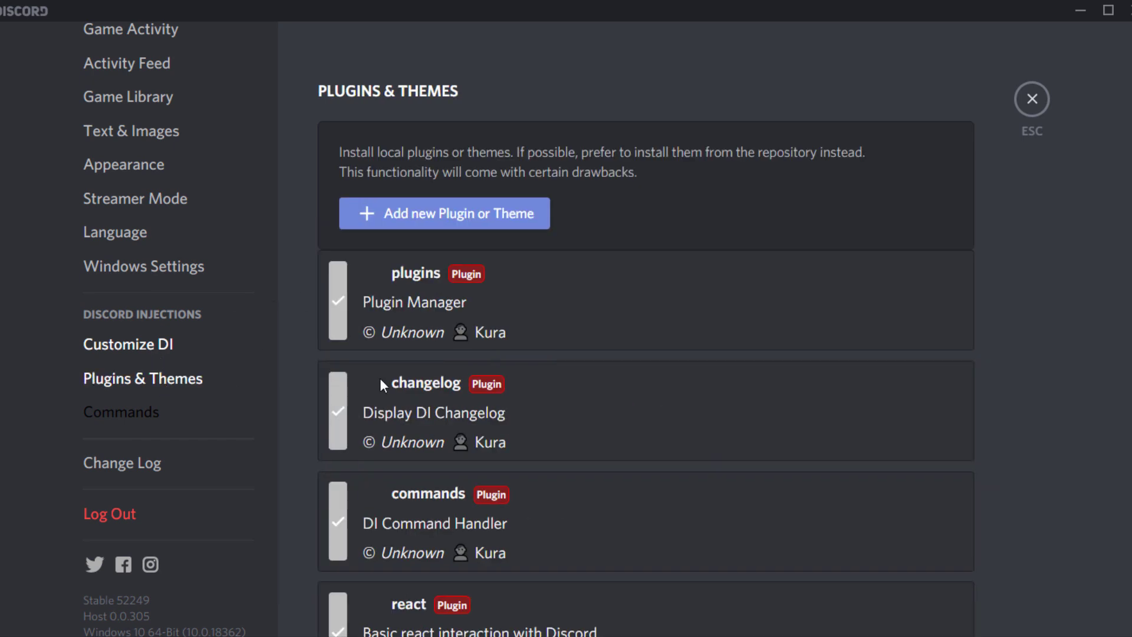
scroll(502, 423, "down", 5)
scroll(502, 422, "down", 3)
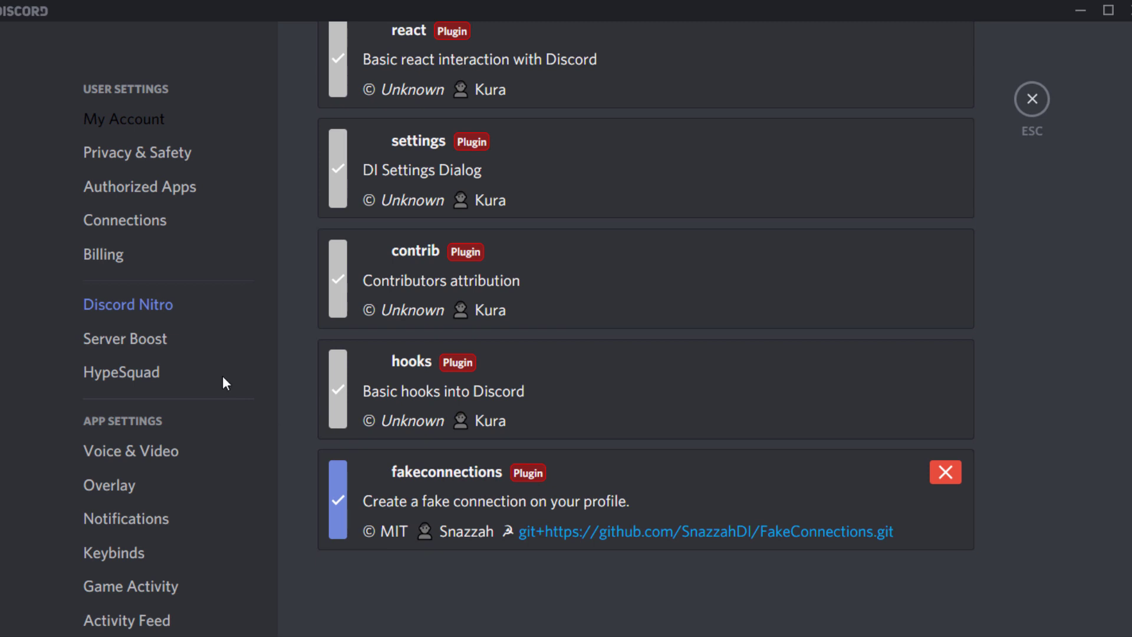
left_click(176, 230)
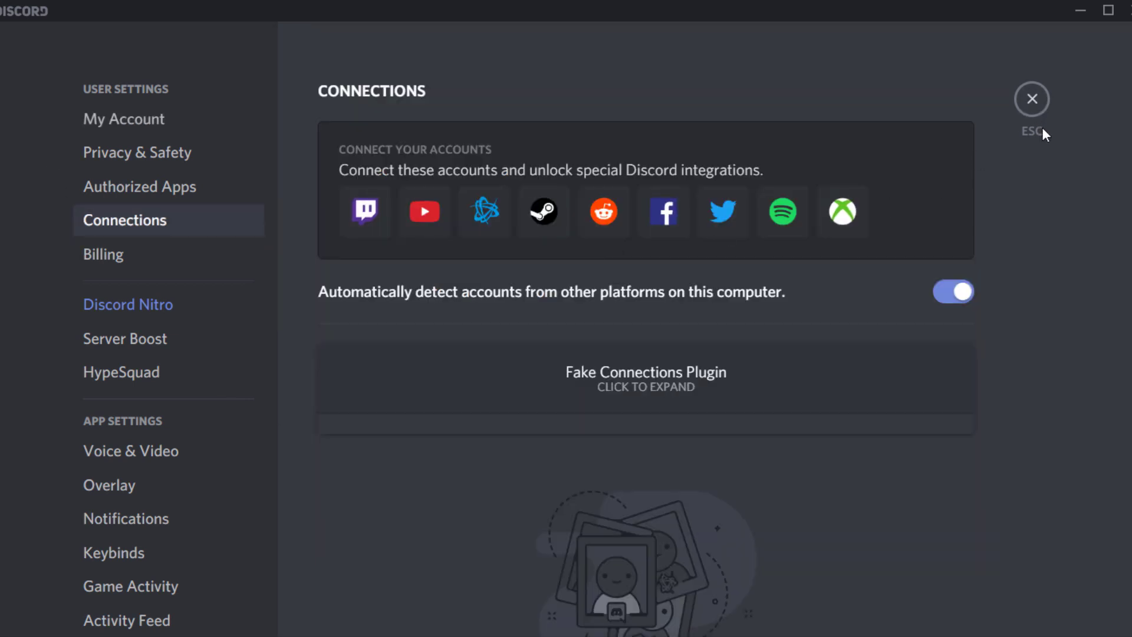
left_click(1033, 100)
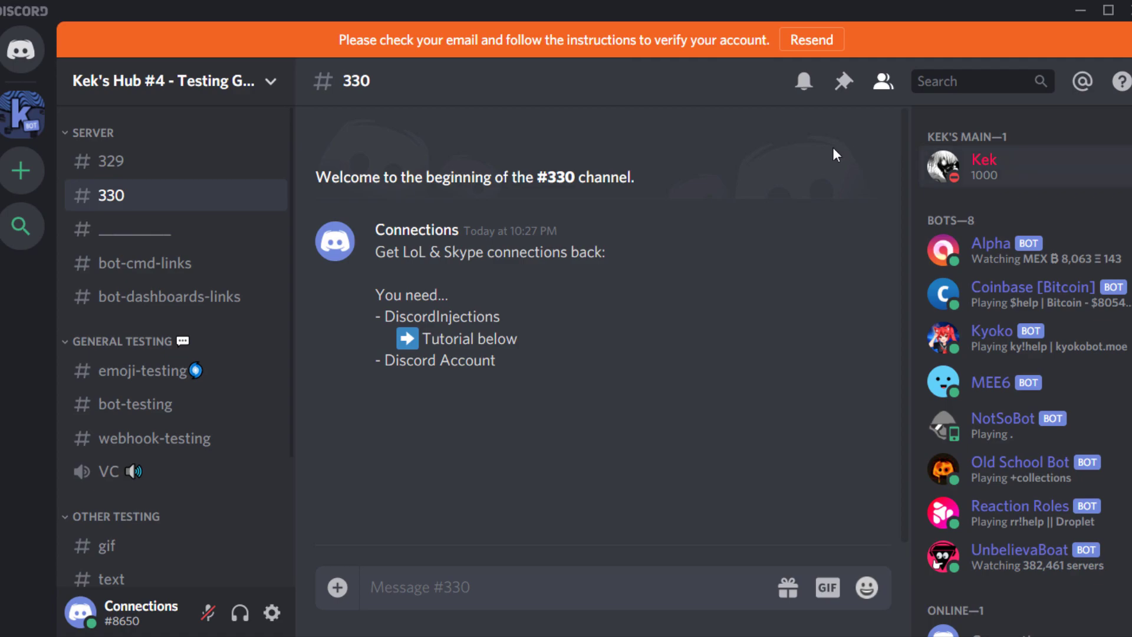
left_click(983, 165)
left_click(779, 204)
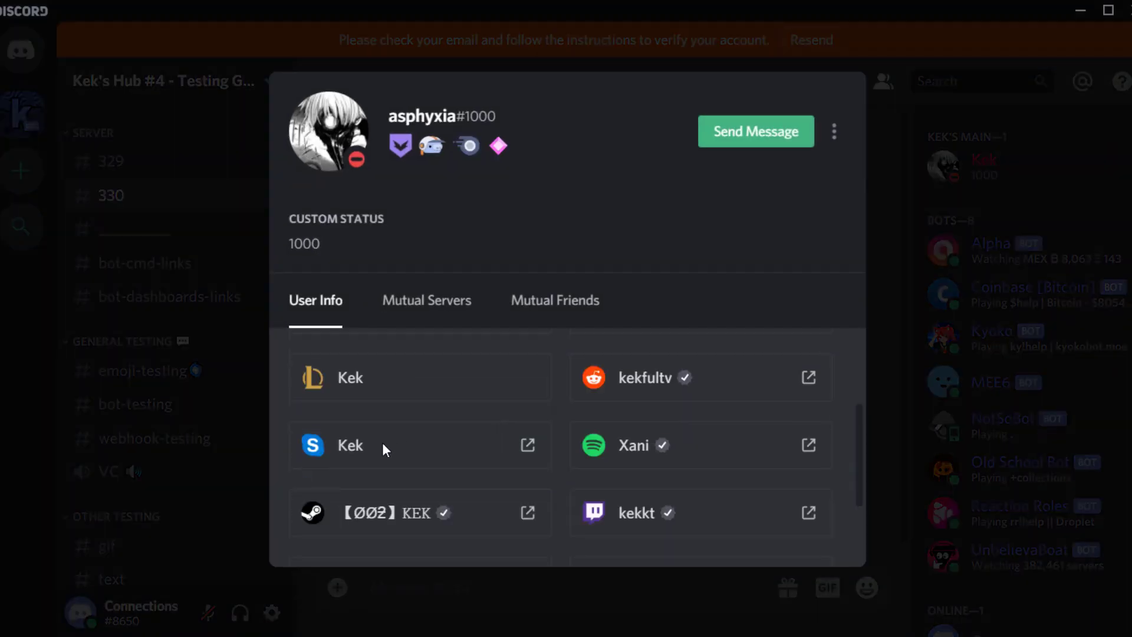
left_click_drag(339, 446, 365, 445)
left_click(347, 439)
left_click_drag(334, 446, 375, 448)
left_click(365, 444)
scroll(352, 372, "up", 2)
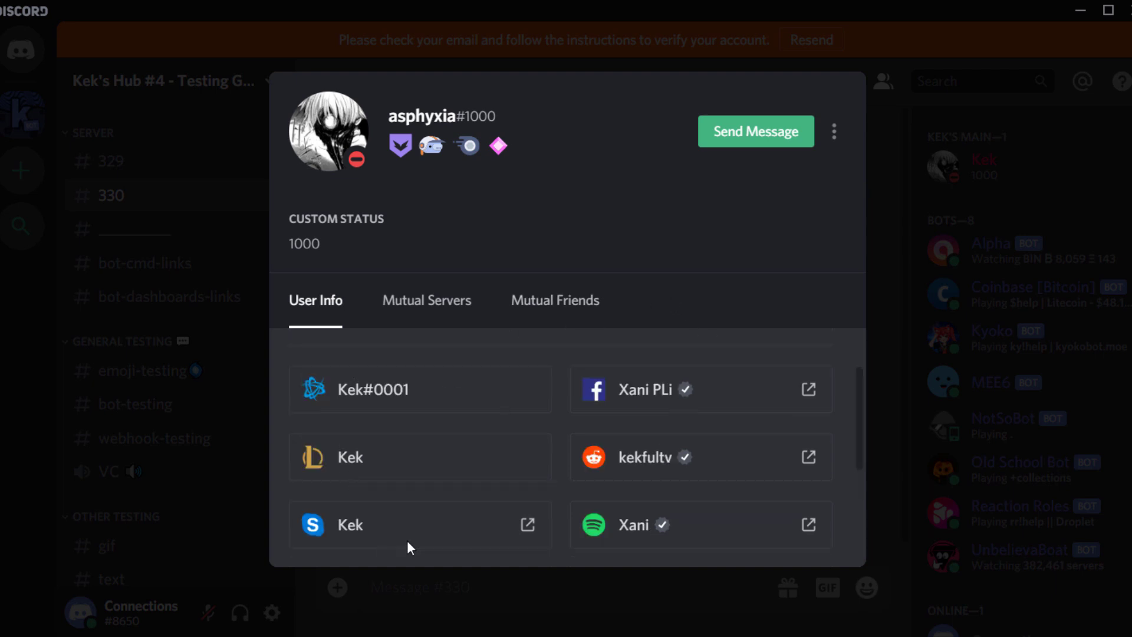
scroll(601, 537, "down", 5)
scroll(824, 487, "up", 8)
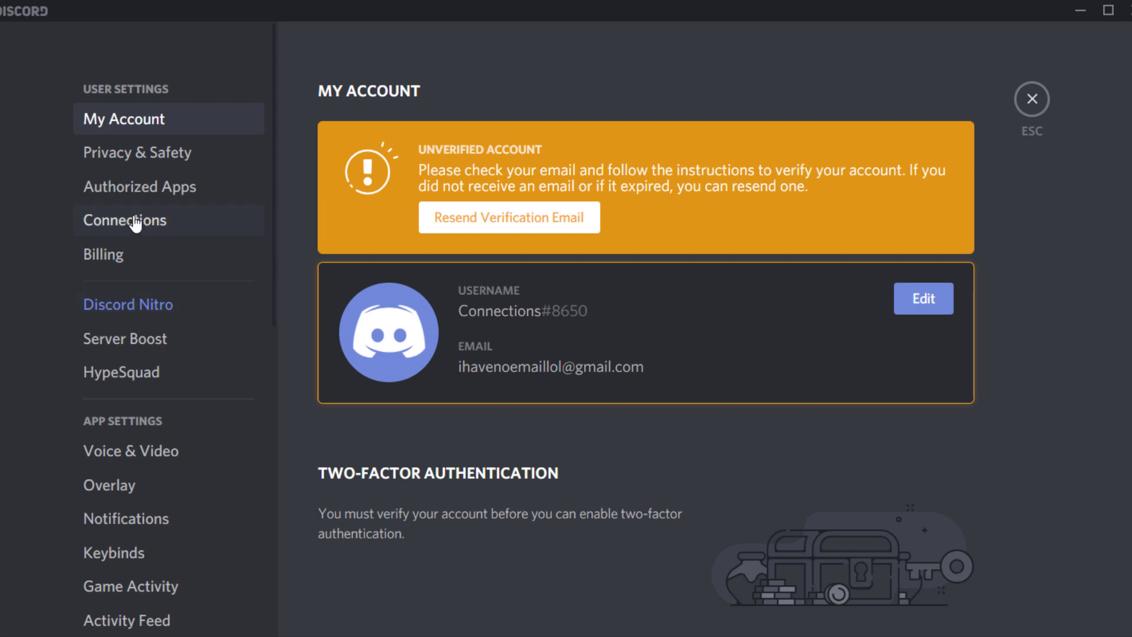
Recheck the installed plugins list, then return to the Connections settings page
left_click(134, 220)
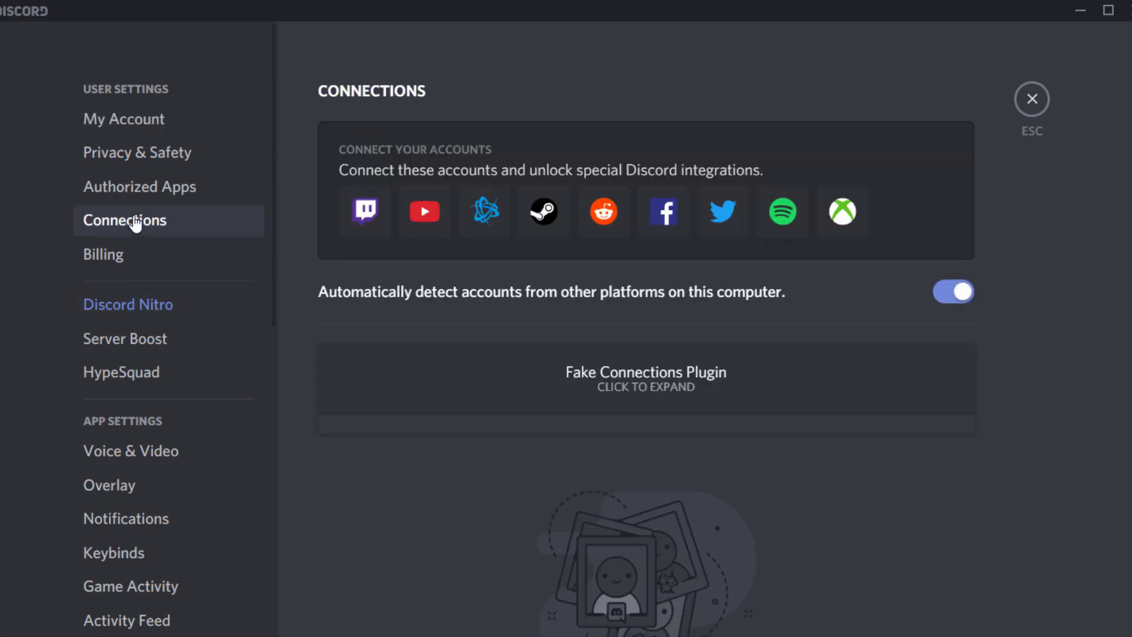
scroll(137, 346, "down", 10)
left_click(131, 315)
scroll(641, 437, "down", 10)
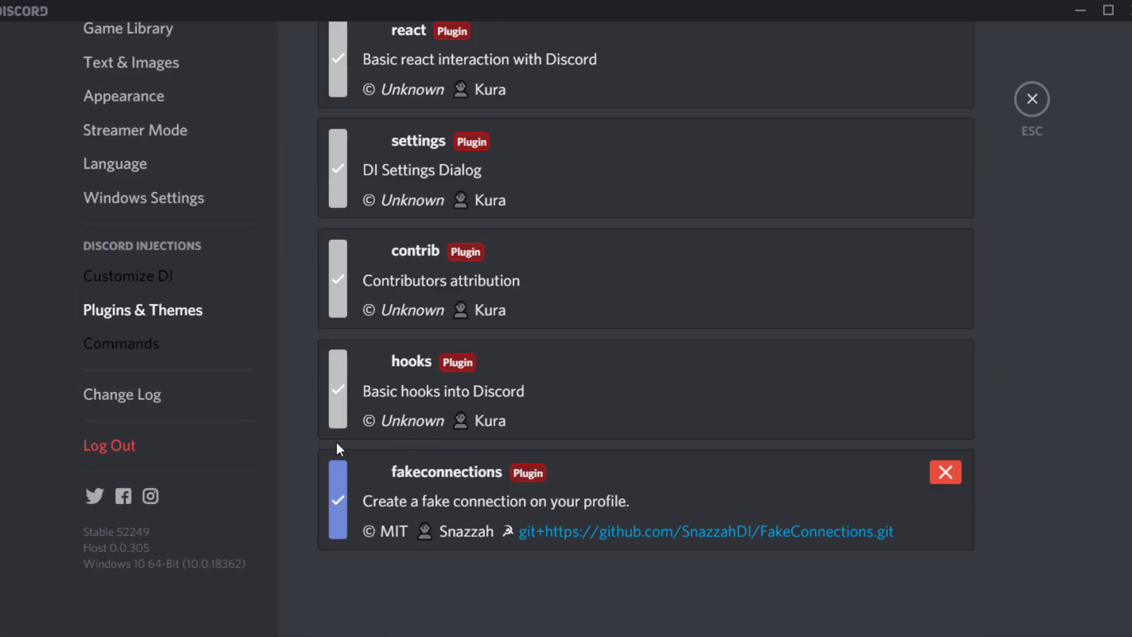
scroll(131, 289, "up", 10)
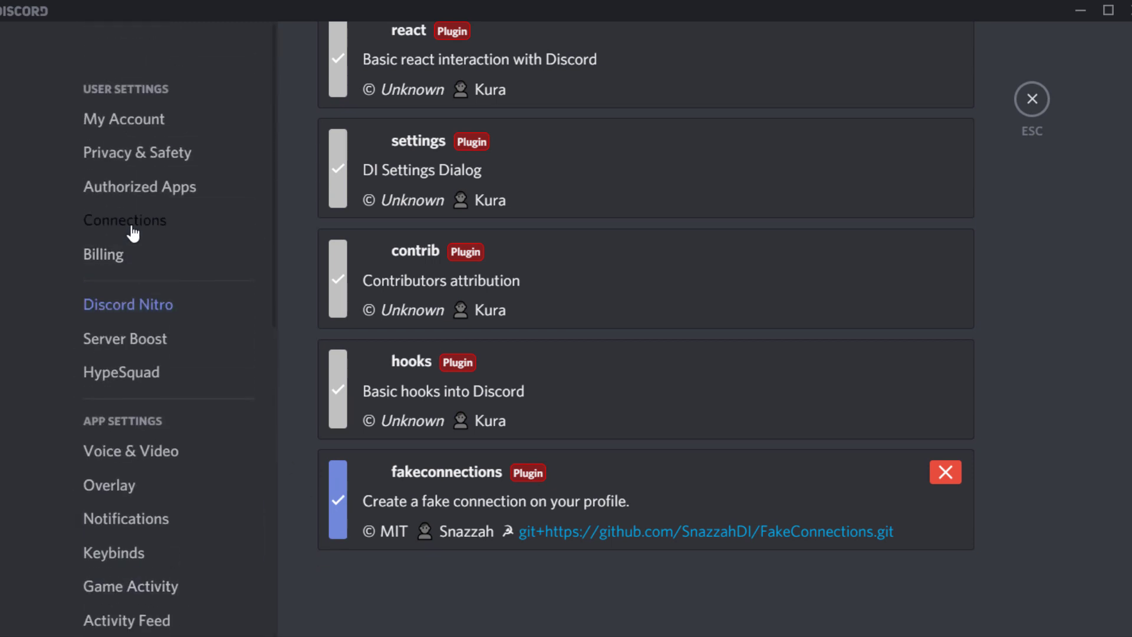
left_click(125, 221)
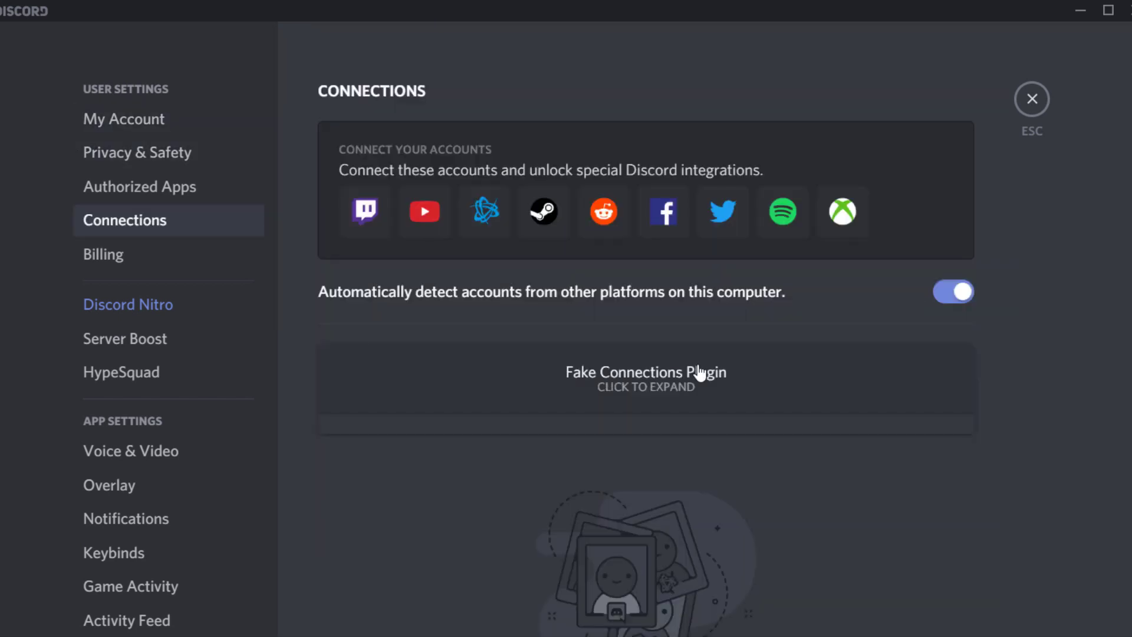
Expand Fake Connections Plugin and add a League of Legends connection
left_click(716, 374)
scroll(715, 374, "down", 3)
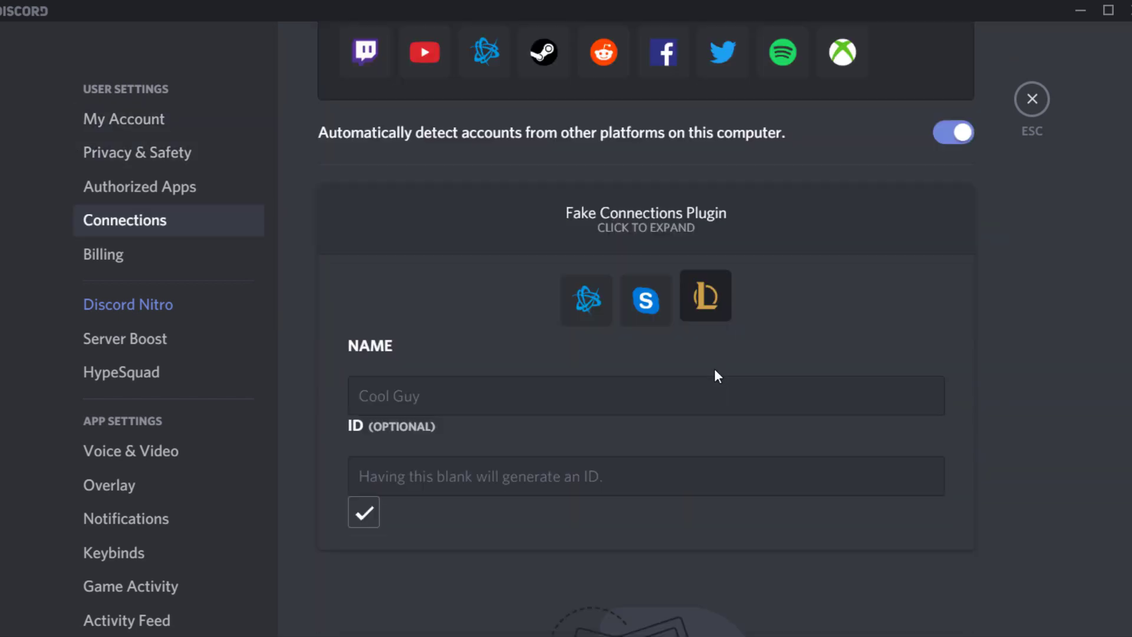
left_click(586, 303)
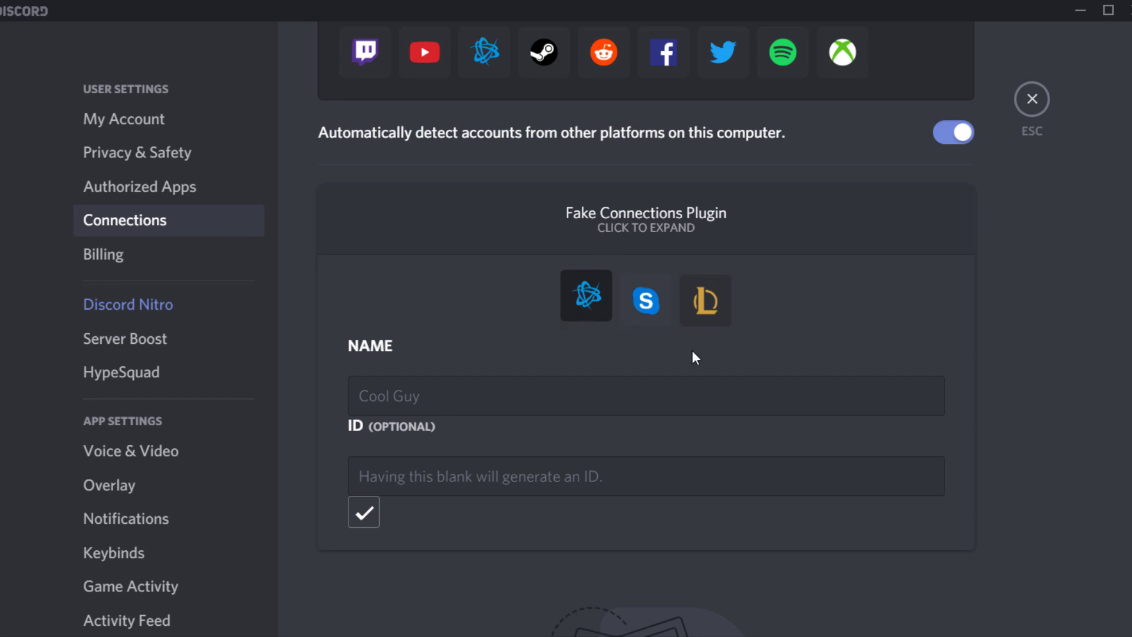
left_click(645, 298)
left_click(707, 317)
left_click(673, 314)
left_click(712, 317)
key("Tab")
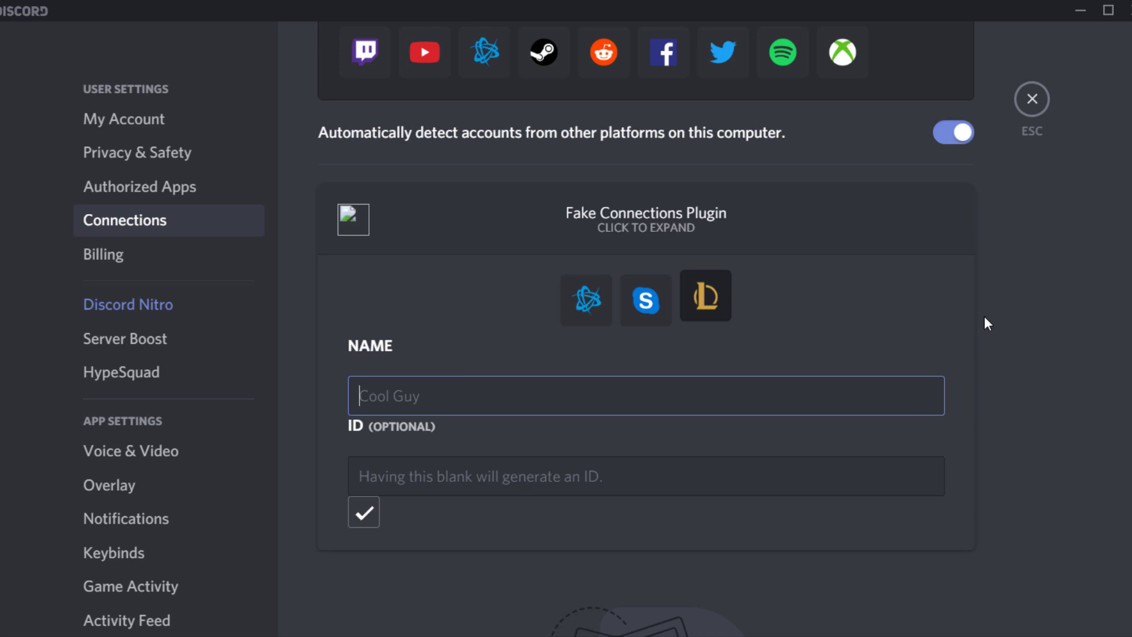
type("Leaguye")
key("BackSpace")
key("BackSpace")
type("e of")
type("Legends")
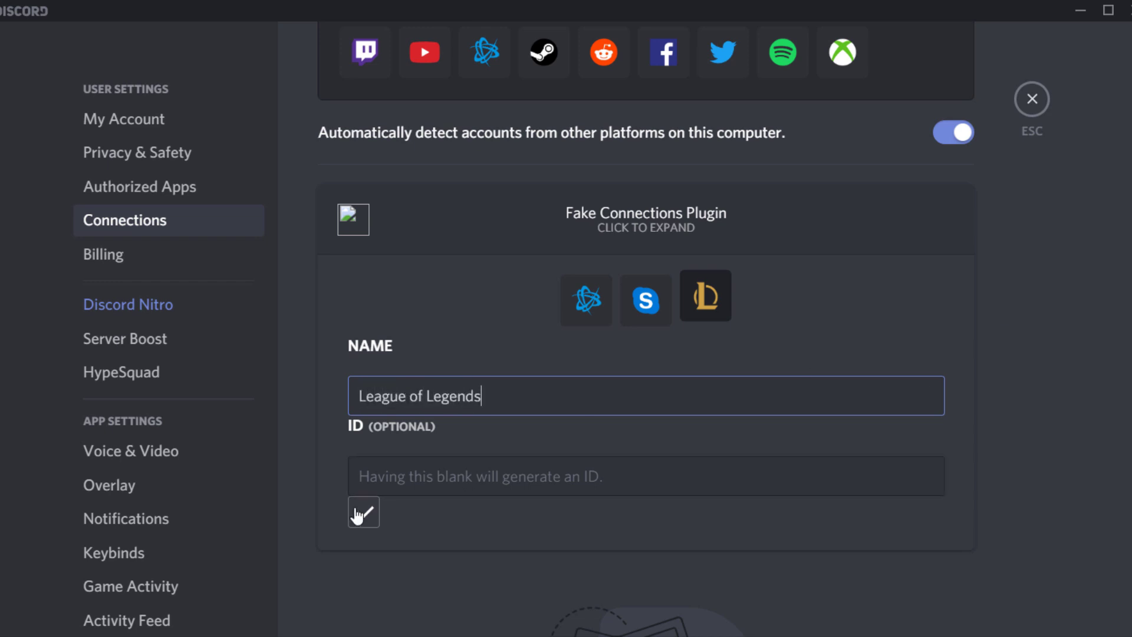
left_click(357, 516)
Add a Skype connection named 'Skype', then close settings
scroll(697, 505, "down", 2)
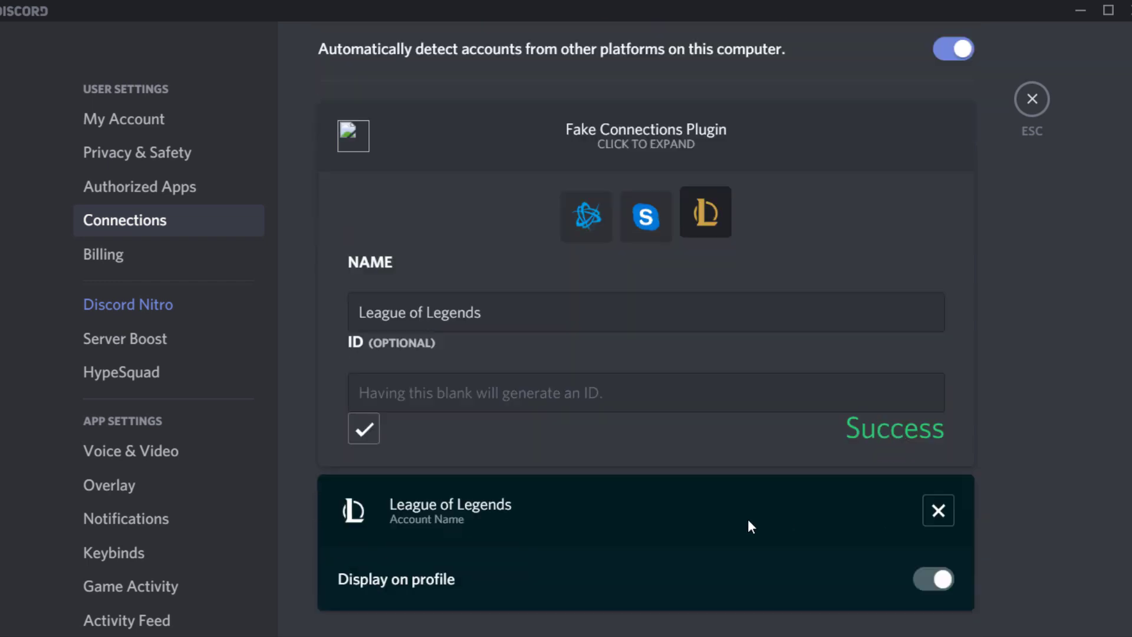
scroll(698, 509, "down", 1)
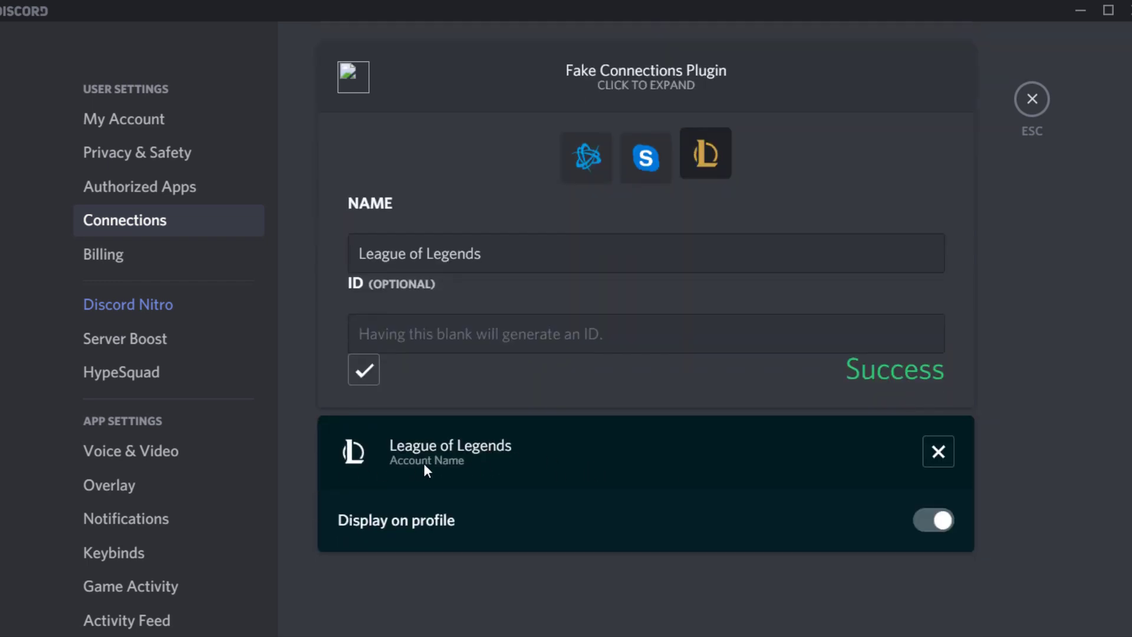
left_click(645, 154)
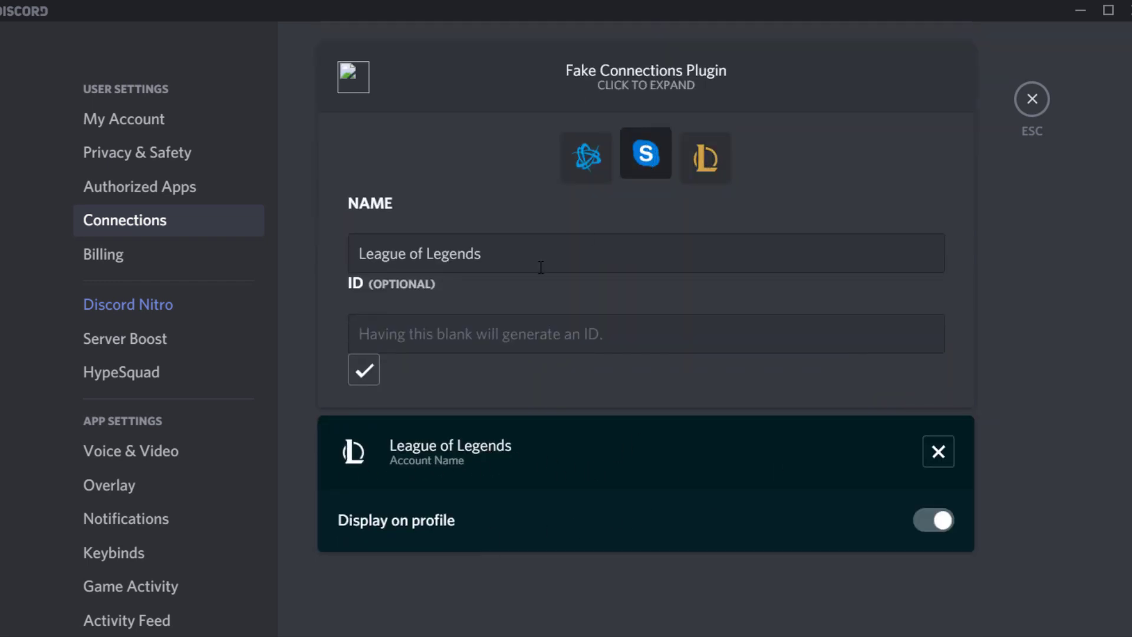
triple_click(560, 236)
type("Skype")
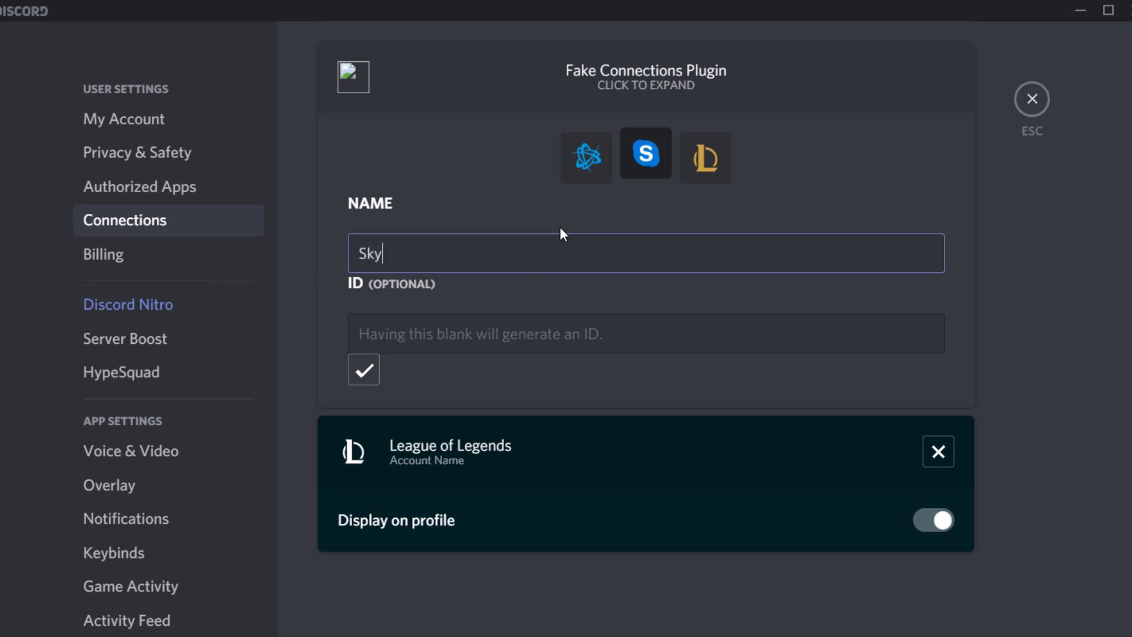
key("Return")
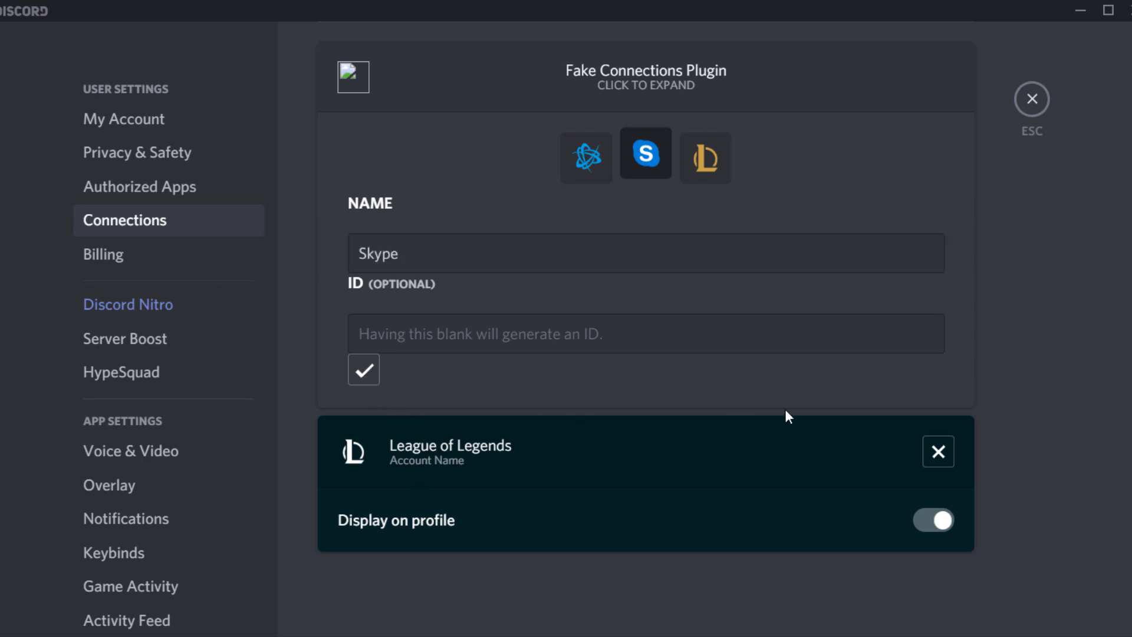
scroll(378, 500, "down", 2)
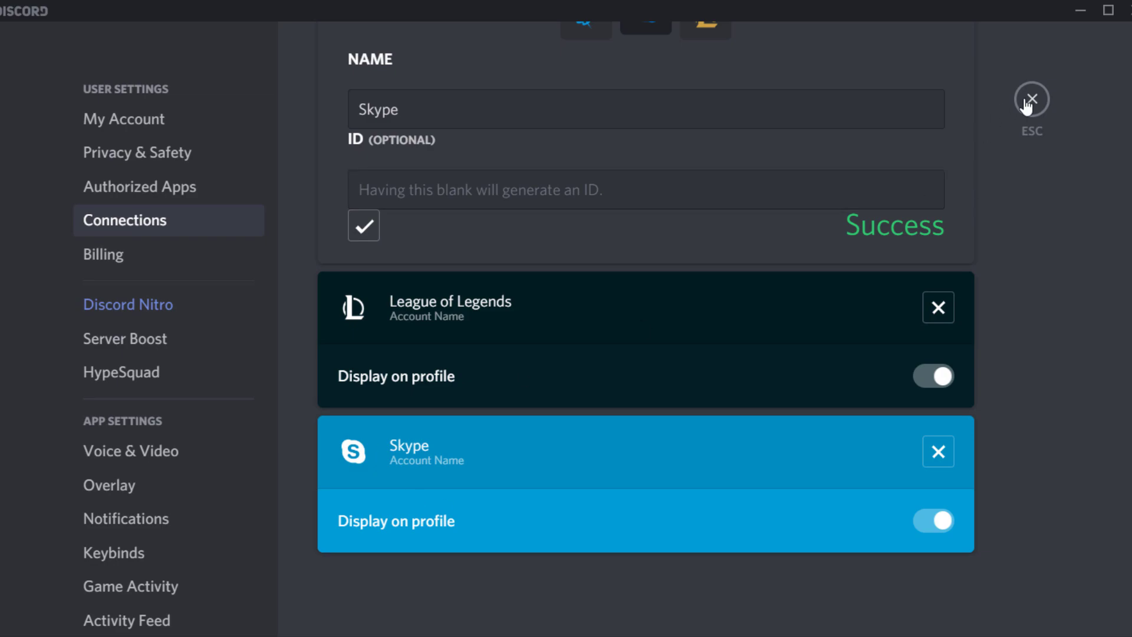
left_click(1032, 99)
Open the account's full profile from the chat to confirm its League of Legends and Skype connections
left_click(335, 243)
left_click(480, 283)
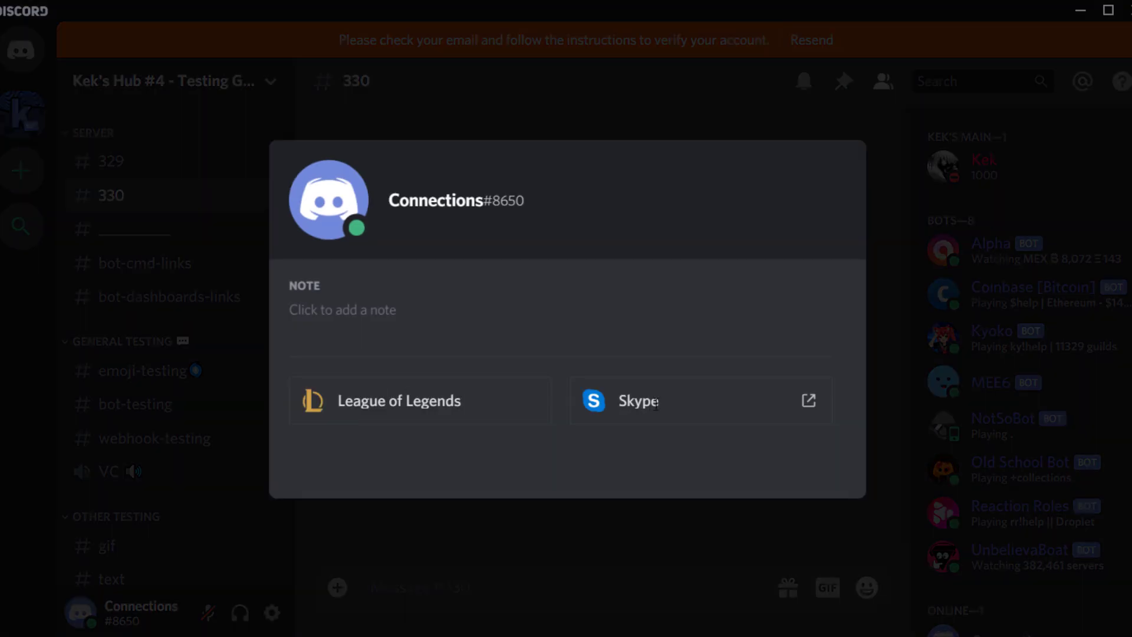
key("Escape")
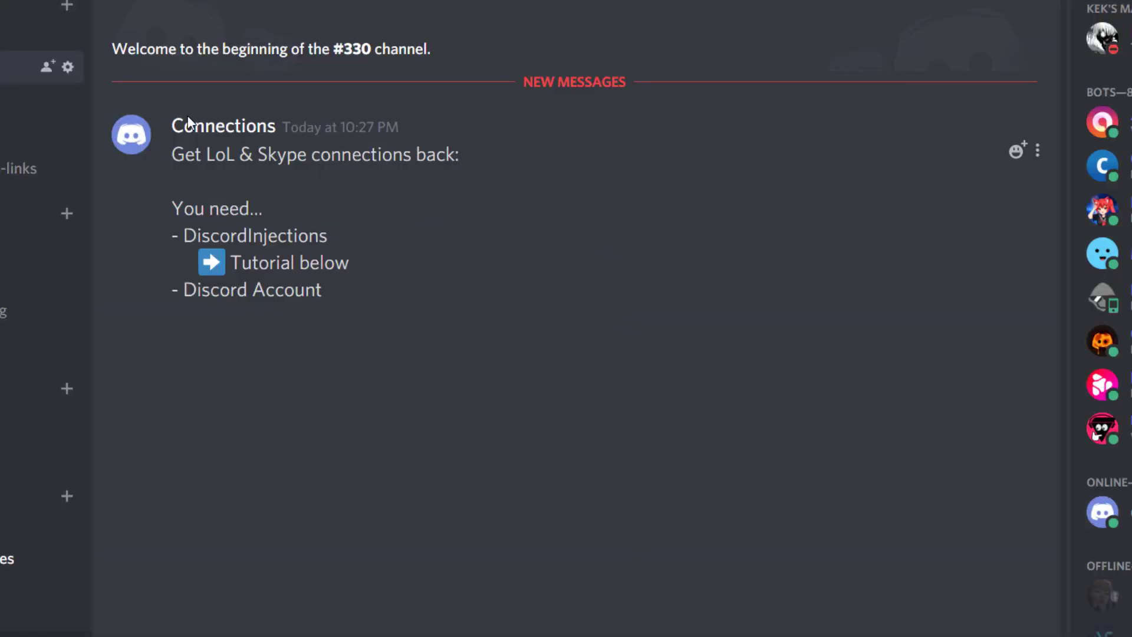
left_click_drag(394, 232, 398, 233)
left_click(200, 128)
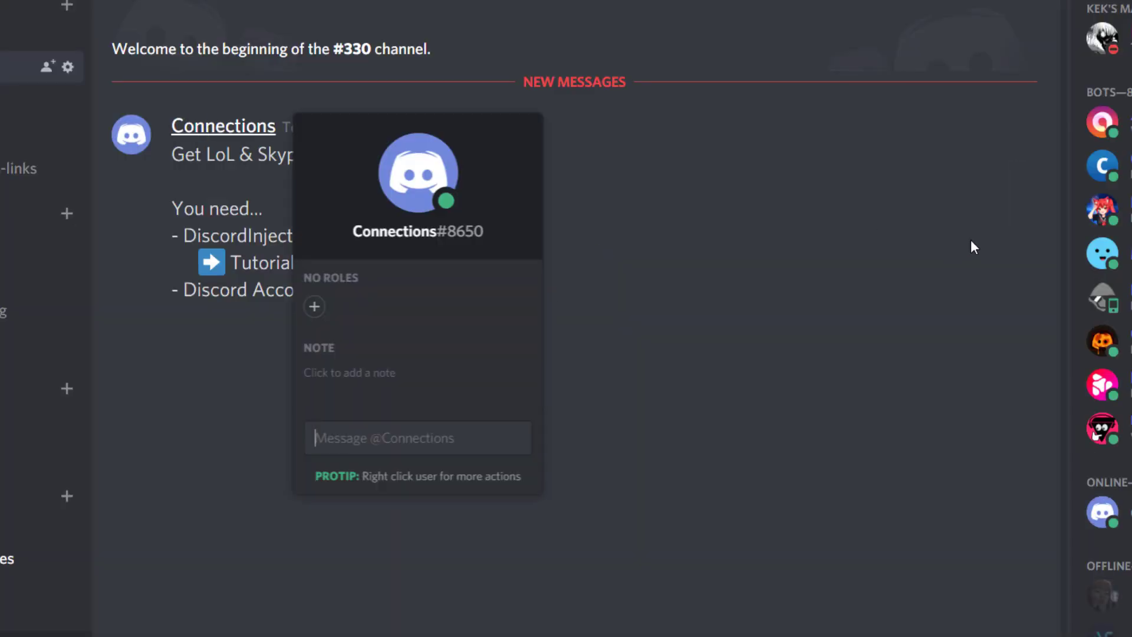
left_click(441, 201)
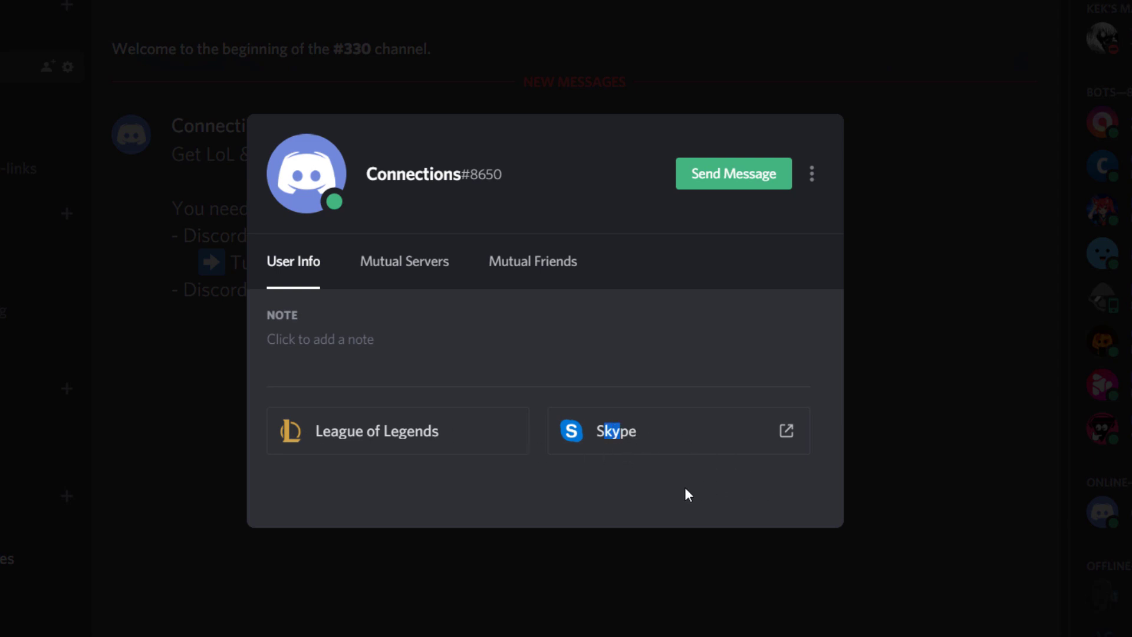
left_click(574, 540)
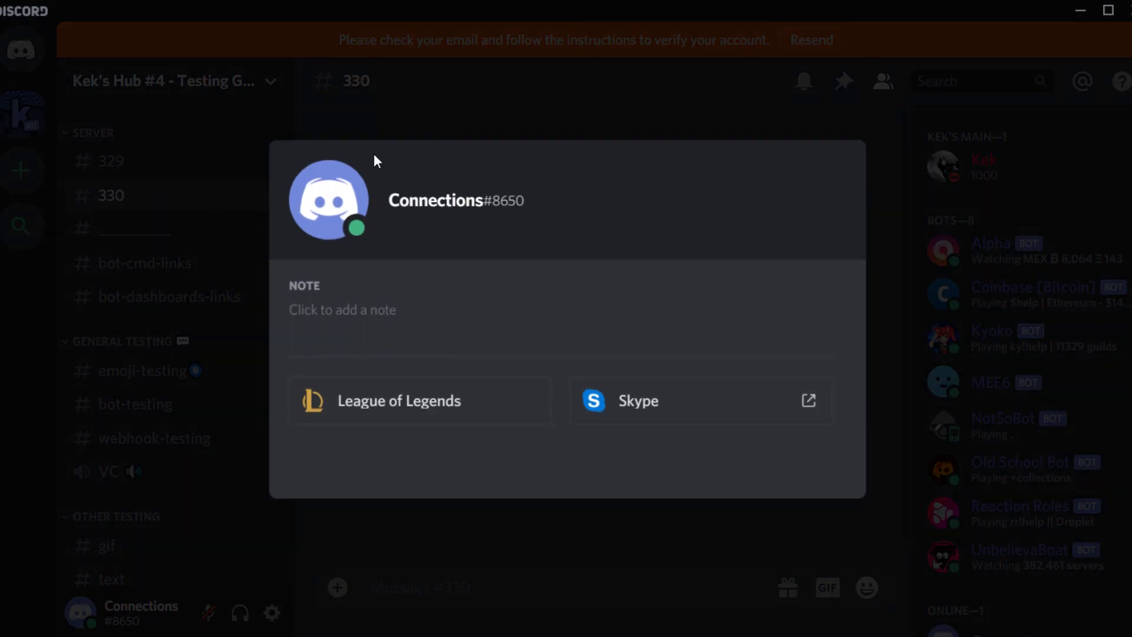
left_click(514, 101)
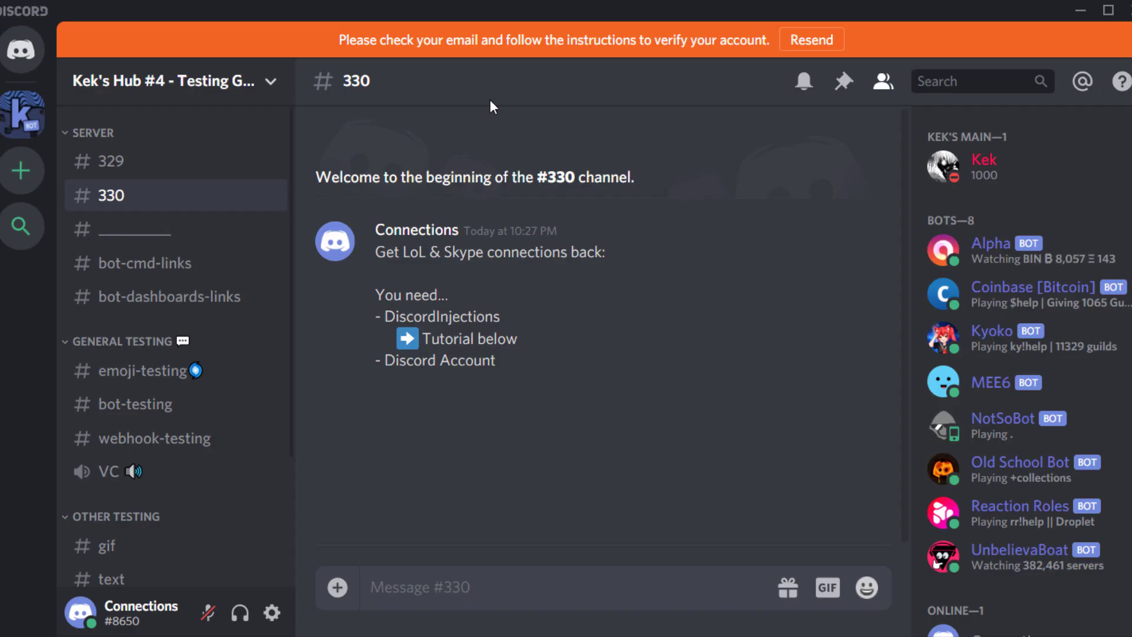
left_click(335, 241)
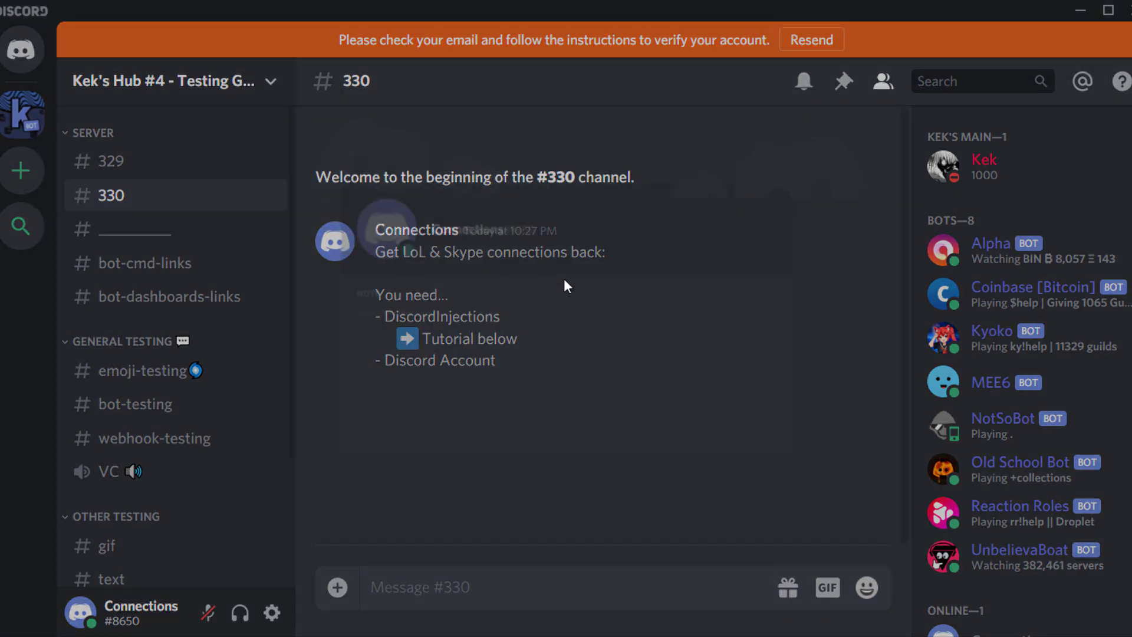